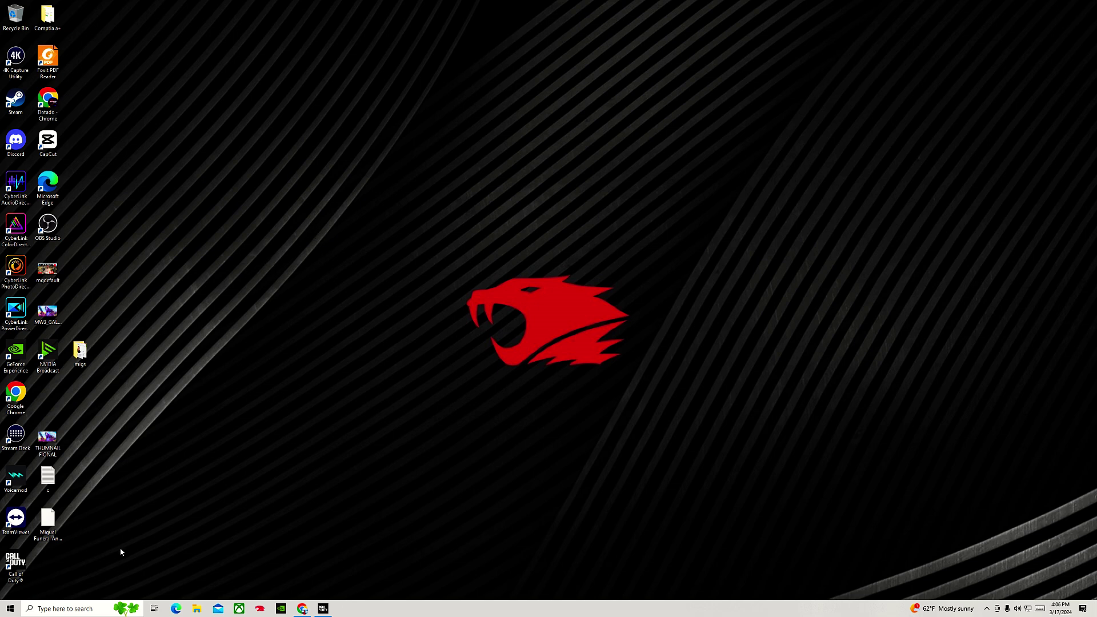
- Launch NVIDIA Control Panel from the desktop menu, maximize it, and go to Manage 3D settings
key(super+s)
click(376, 270)
click(103, 607)
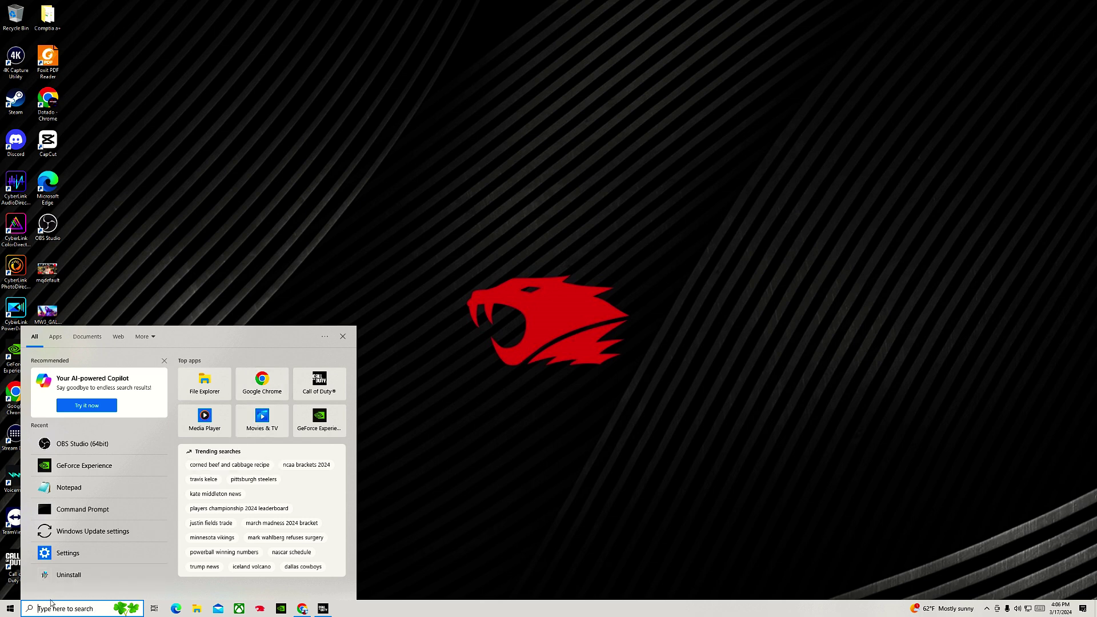
key(Escape)
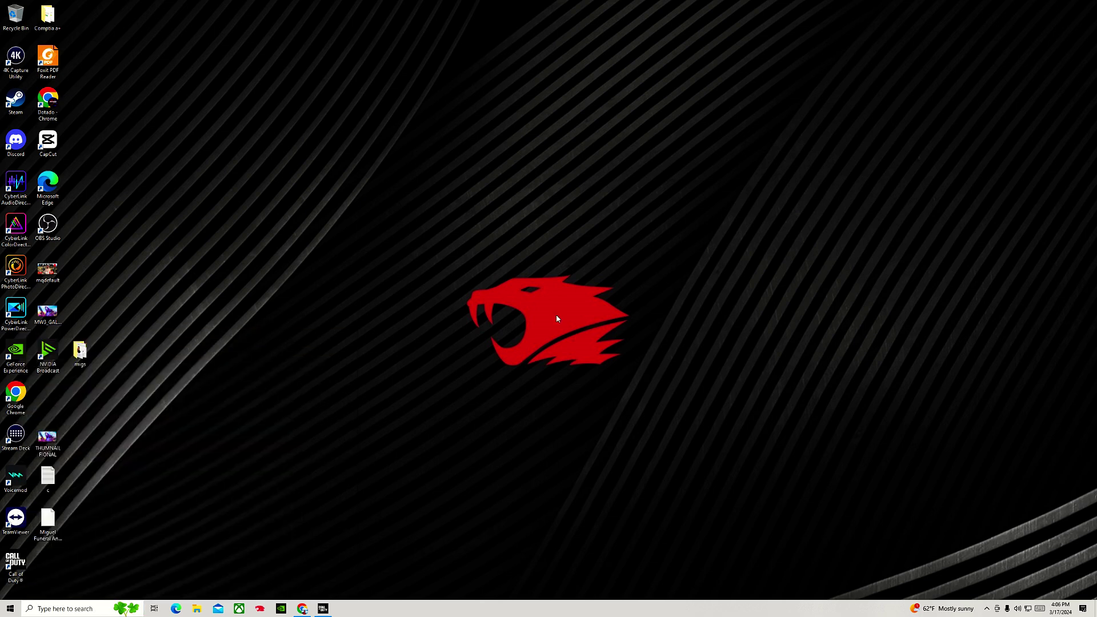
right_click(557, 317)
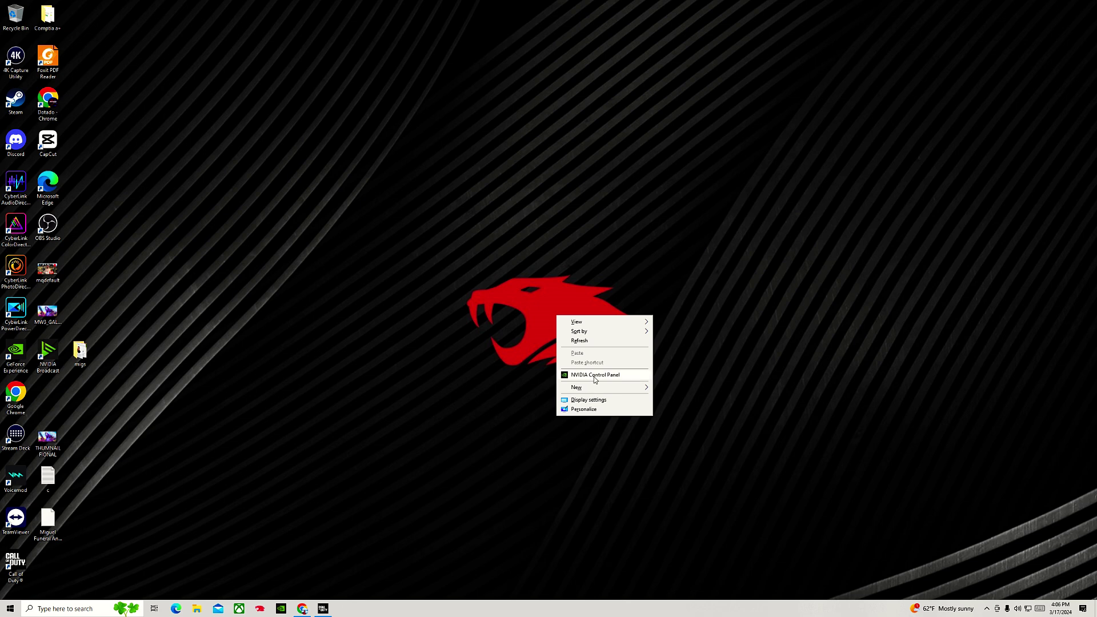
click(359, 340)
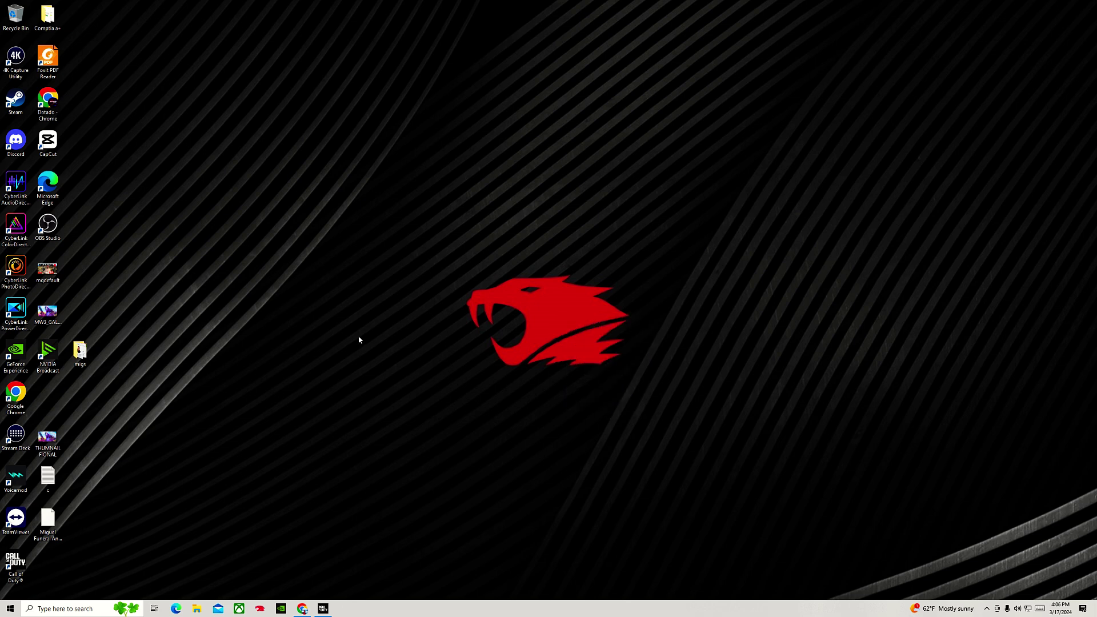
right_click(311, 312)
right_click(317, 280)
right_click(358, 231)
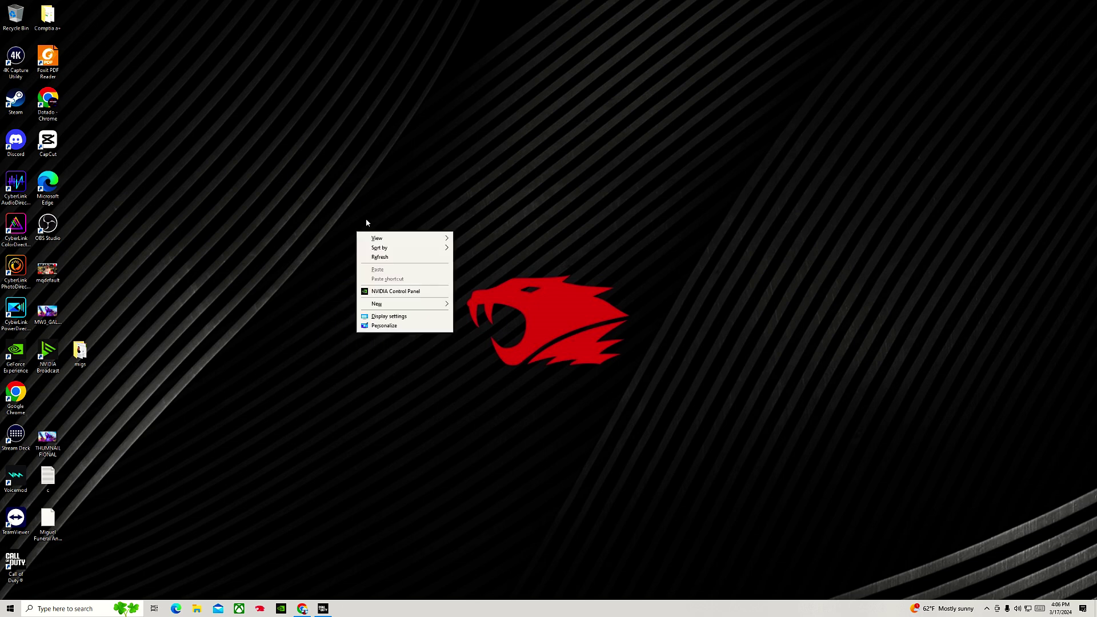
click(393, 292)
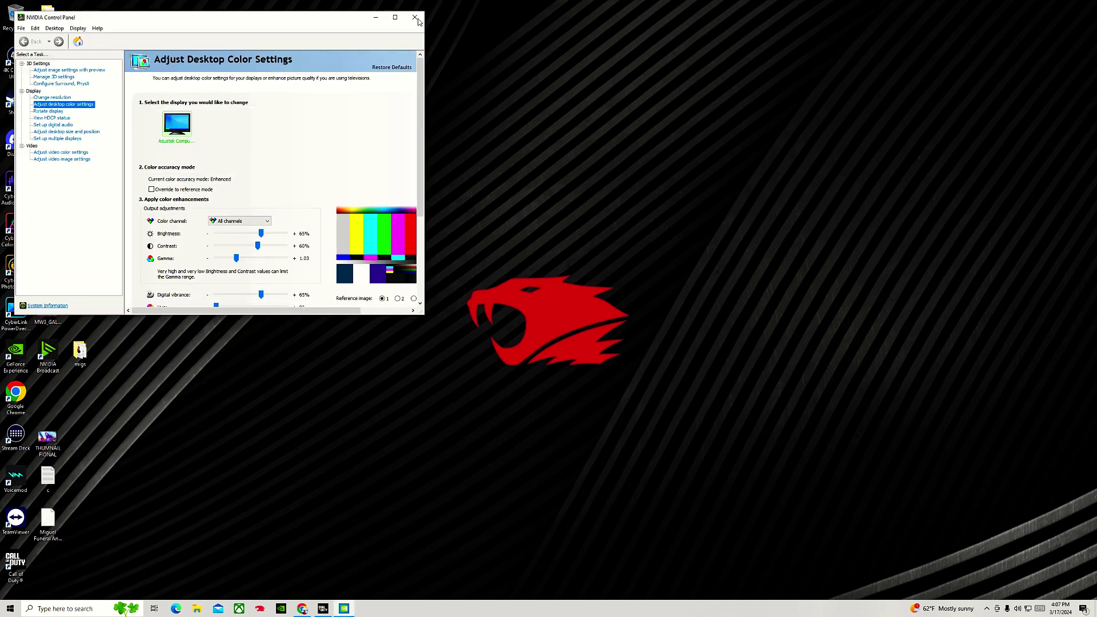
click(391, 16)
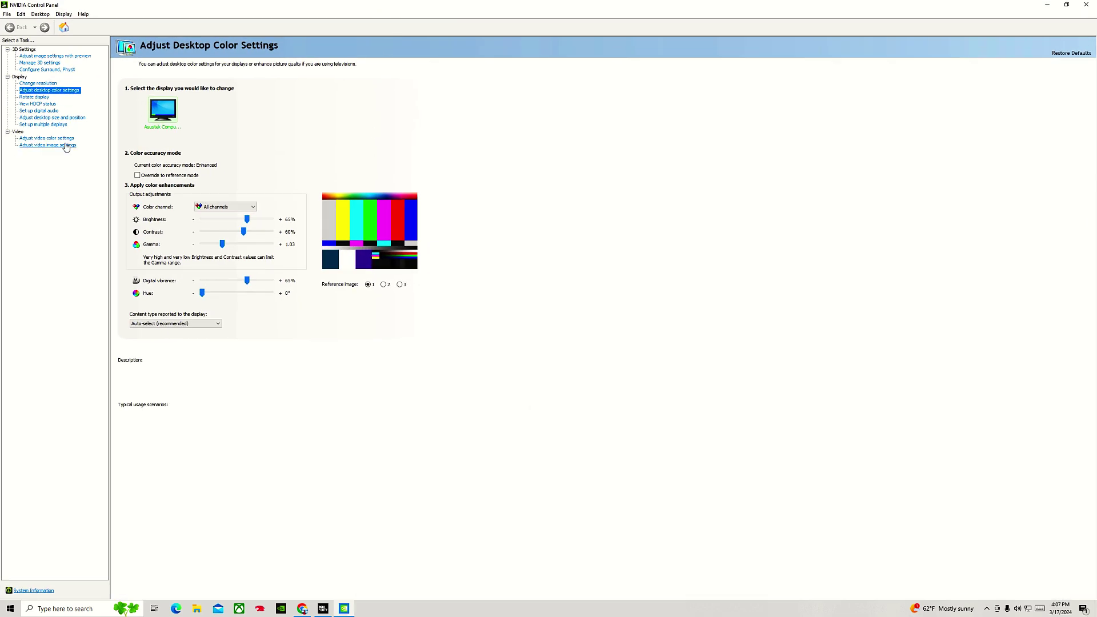
click(51, 67)
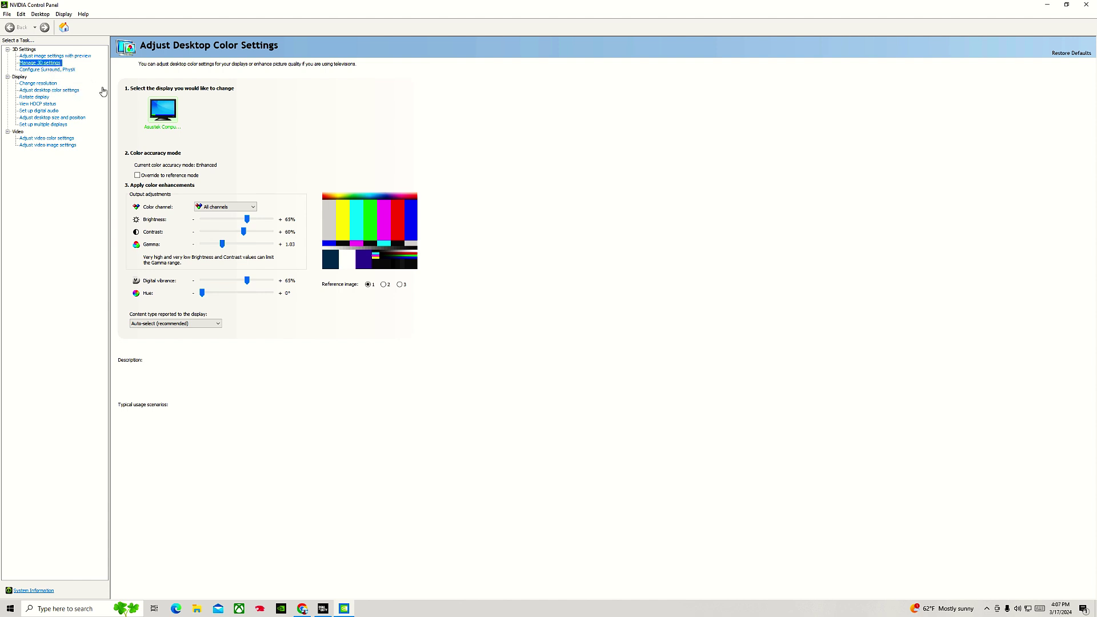
- Set Texture filtering - Quality to High performance in the global 3D settings
drag(334, 140, 337, 166)
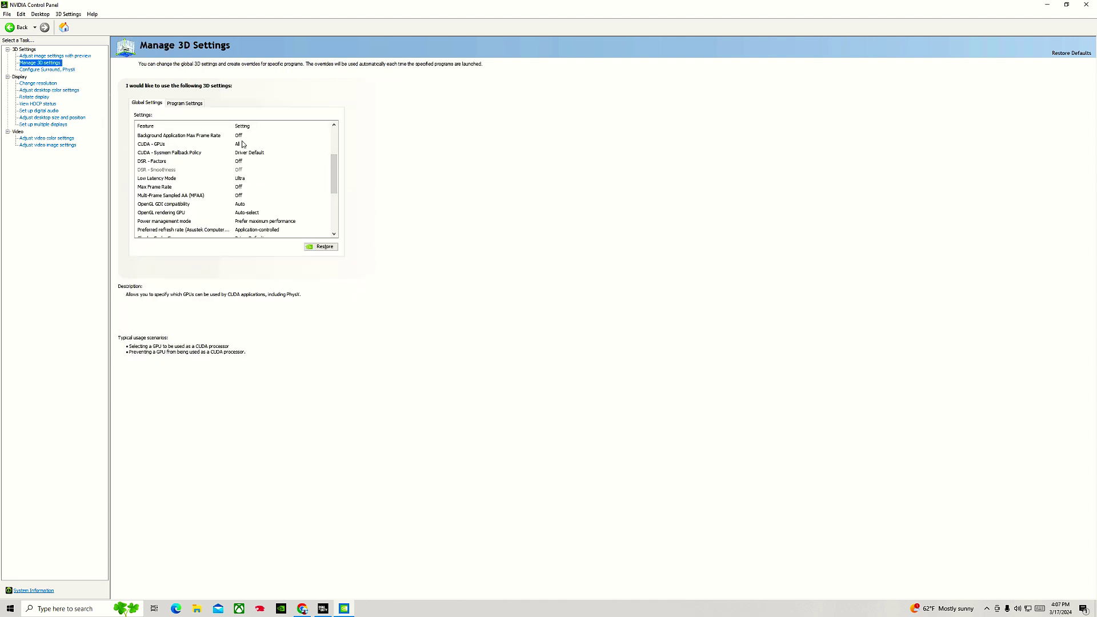
mouse_move(318, 180)
scroll(316, 180, down, 4)
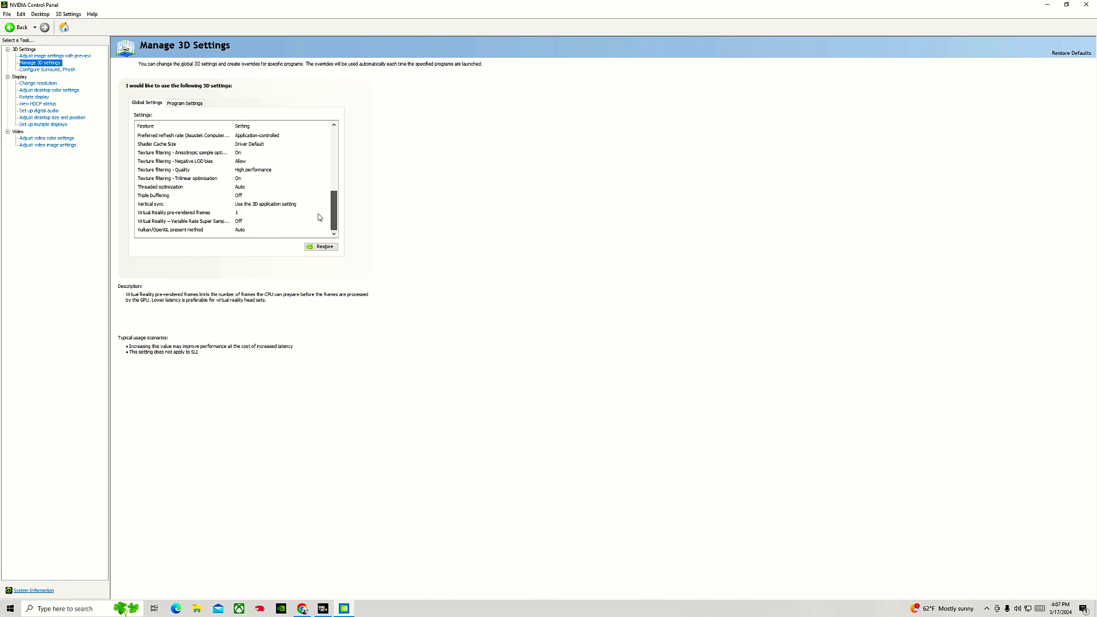
click(274, 173)
click(273, 172)
click(273, 172)
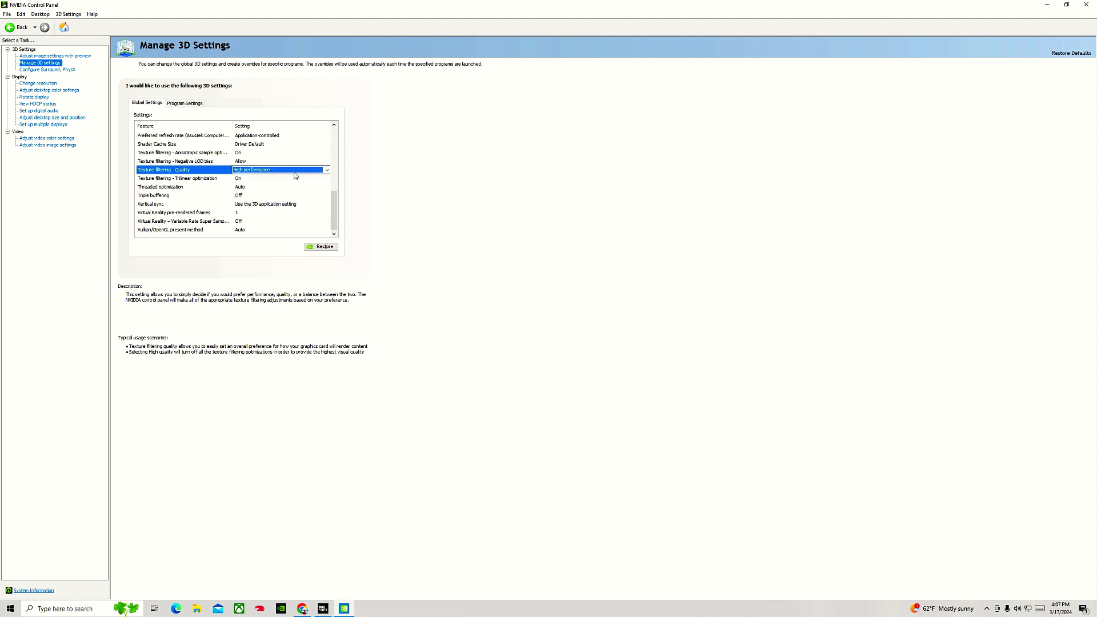
click(309, 170)
click(294, 183)
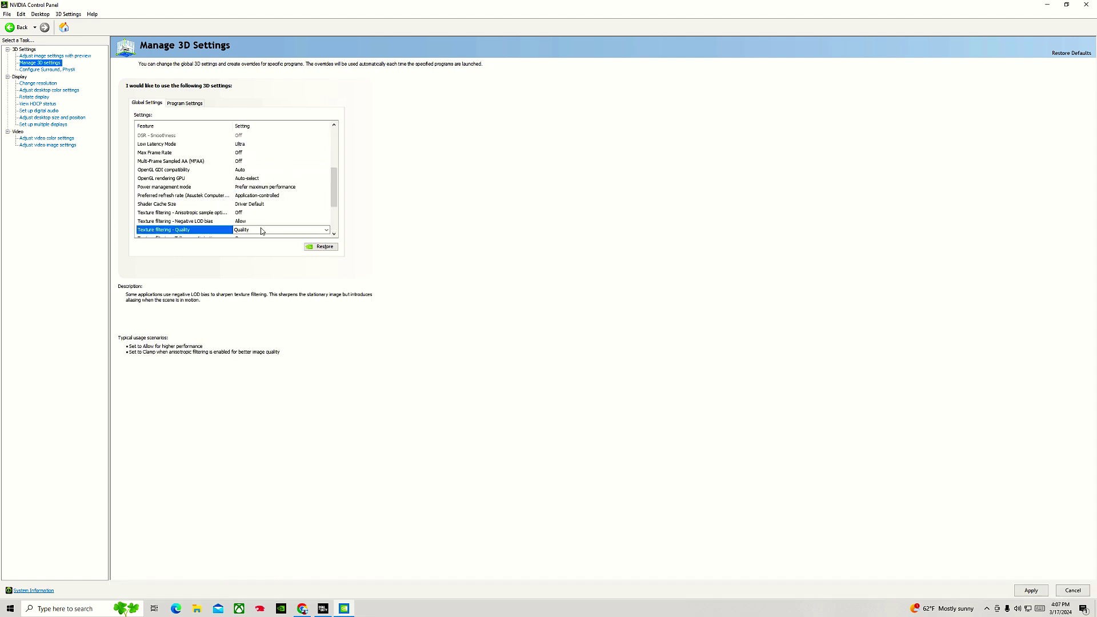
key(Up)
click(265, 231)
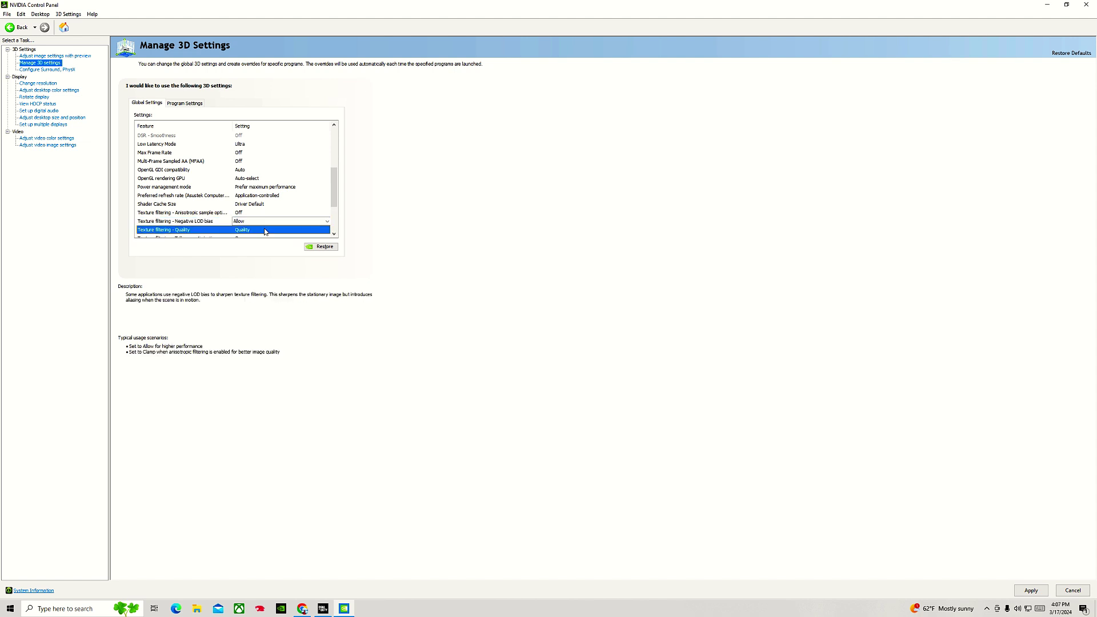
click(326, 229)
click(249, 264)
scroll(269, 255, down, 3)
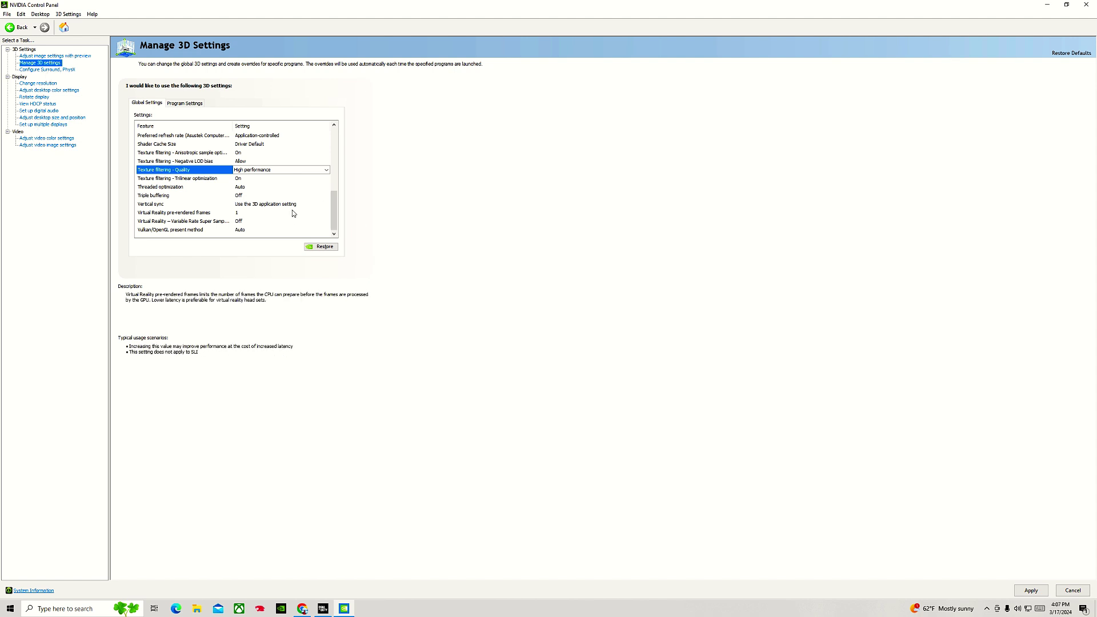
mouse_move(335, 205)
mouse_down()
mouse_move(324, 138)
mouse_move(340, 211)
mouse_up()
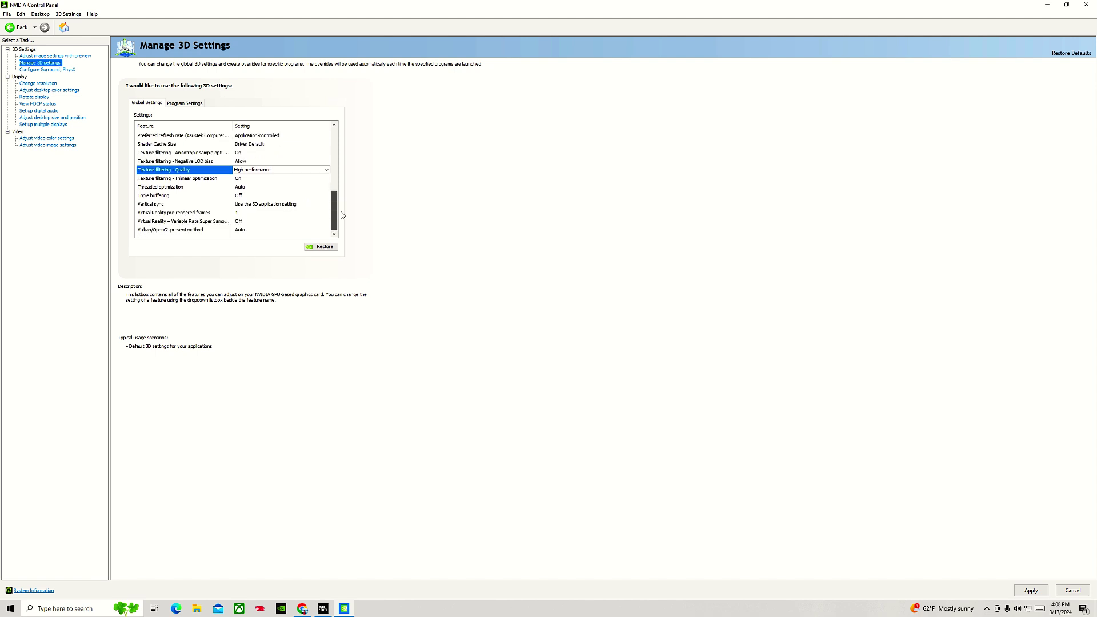
- On Change Resolution, keep 2560 × 1440 (native) with the refresh rate at 144Hz
click(61, 70)
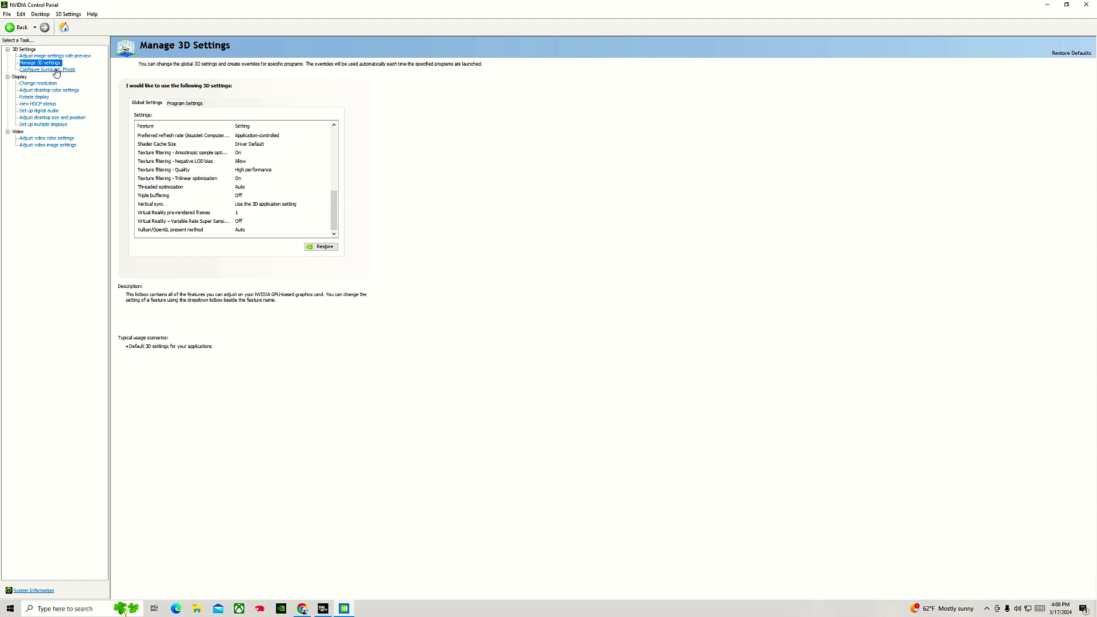
click(40, 84)
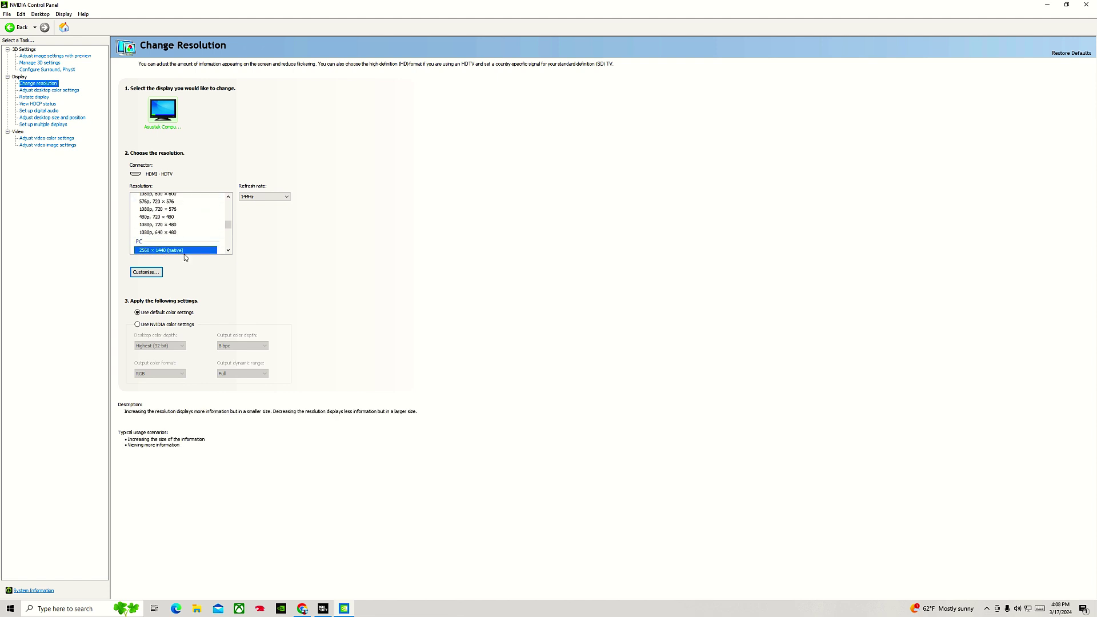
scroll(184, 254, down, 1)
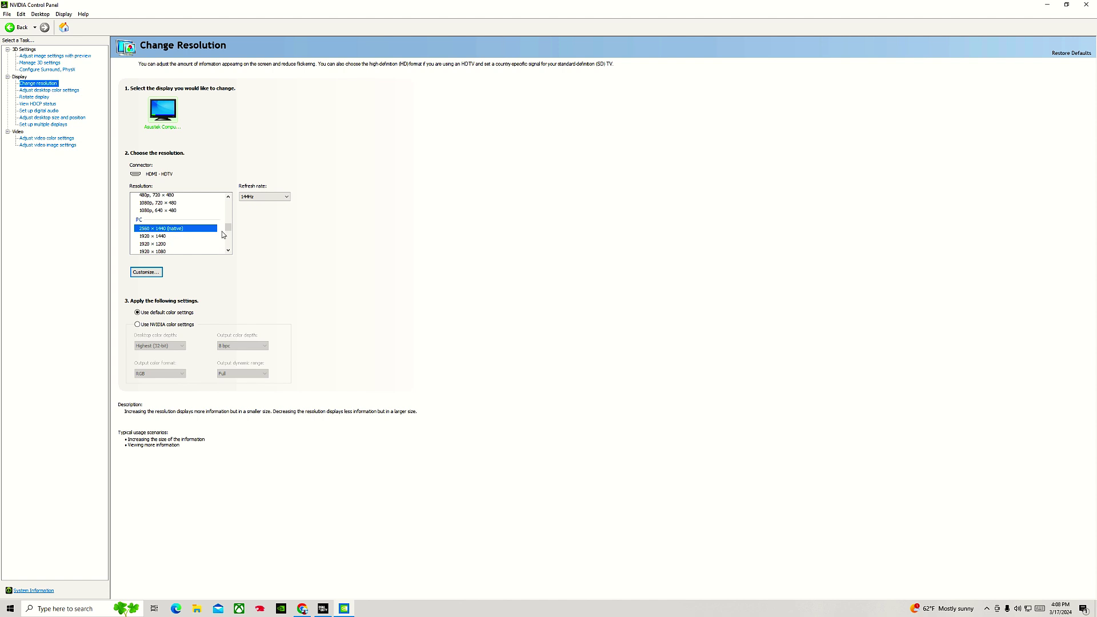
scroll(166, 231, down, 1)
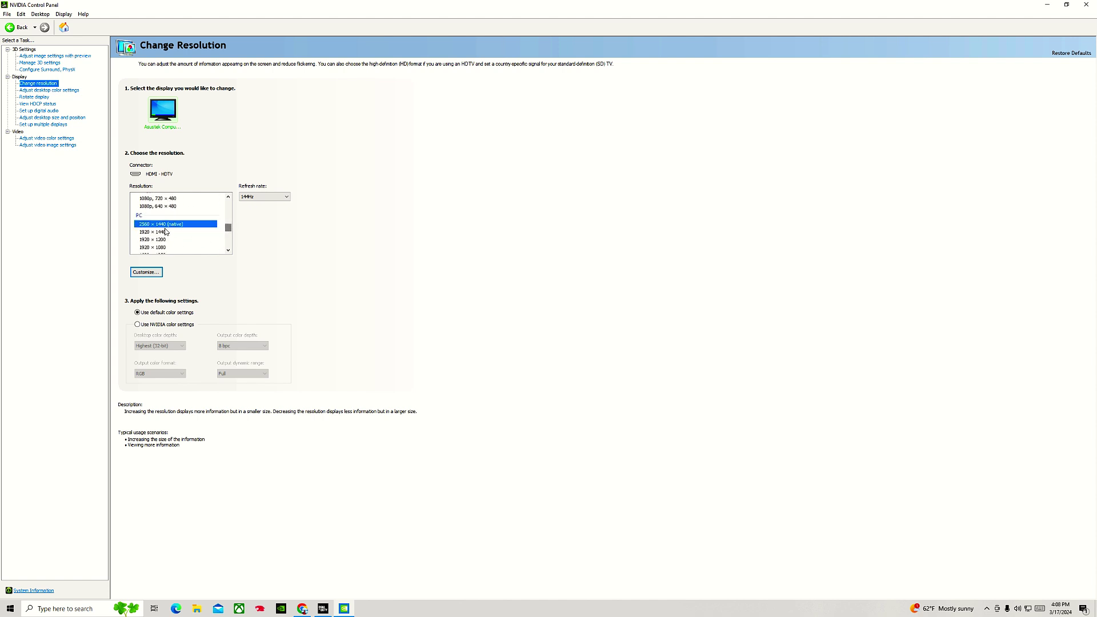
drag(228, 228, 229, 201)
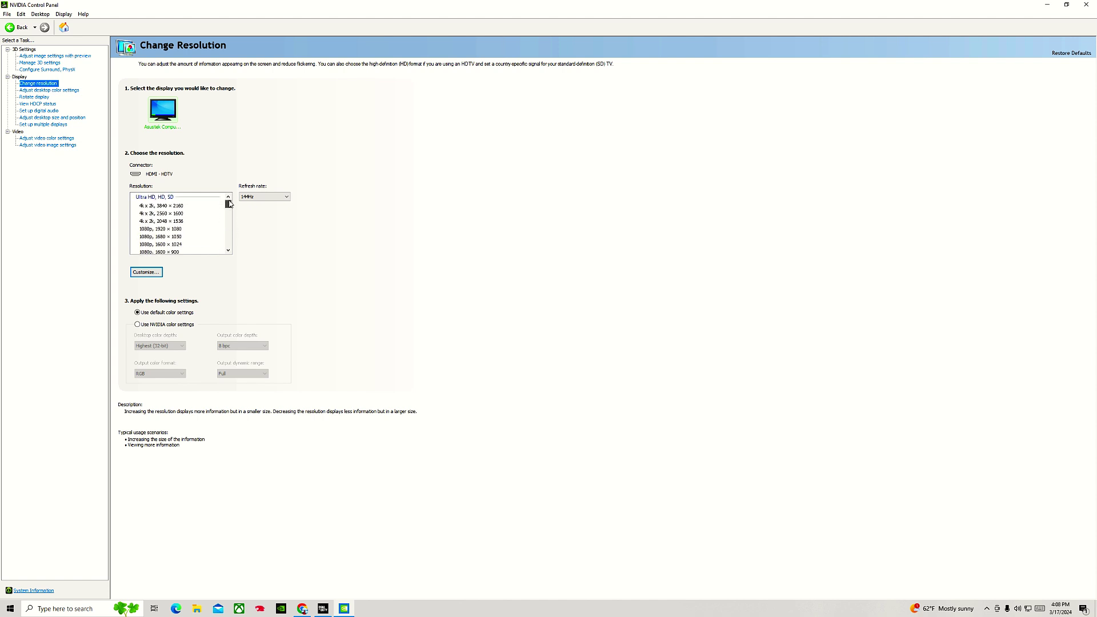
click(271, 198)
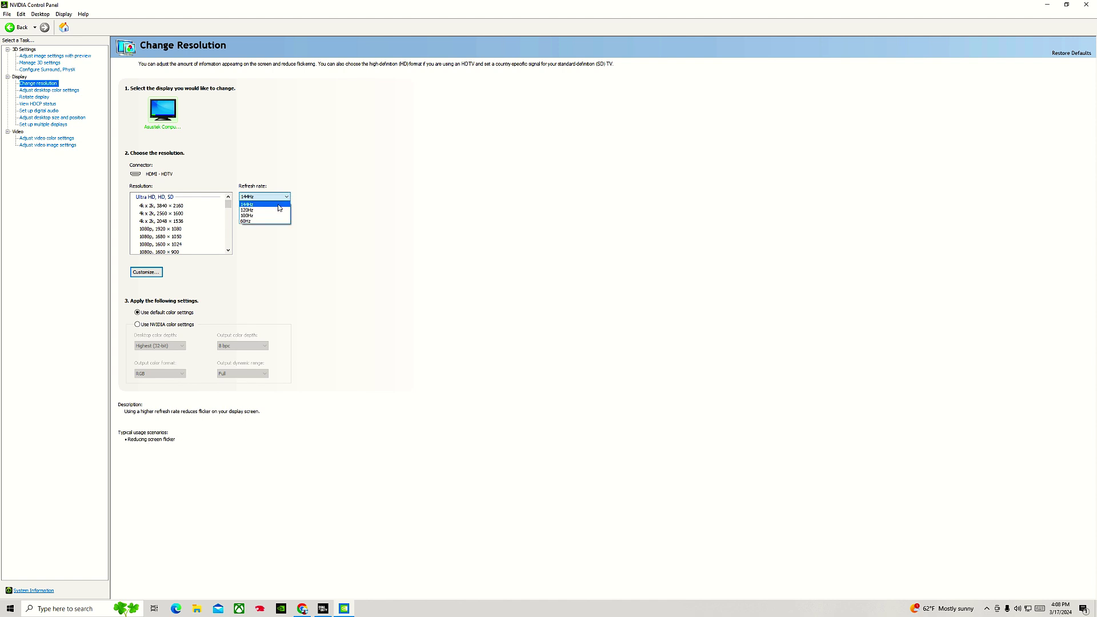
click(172, 119)
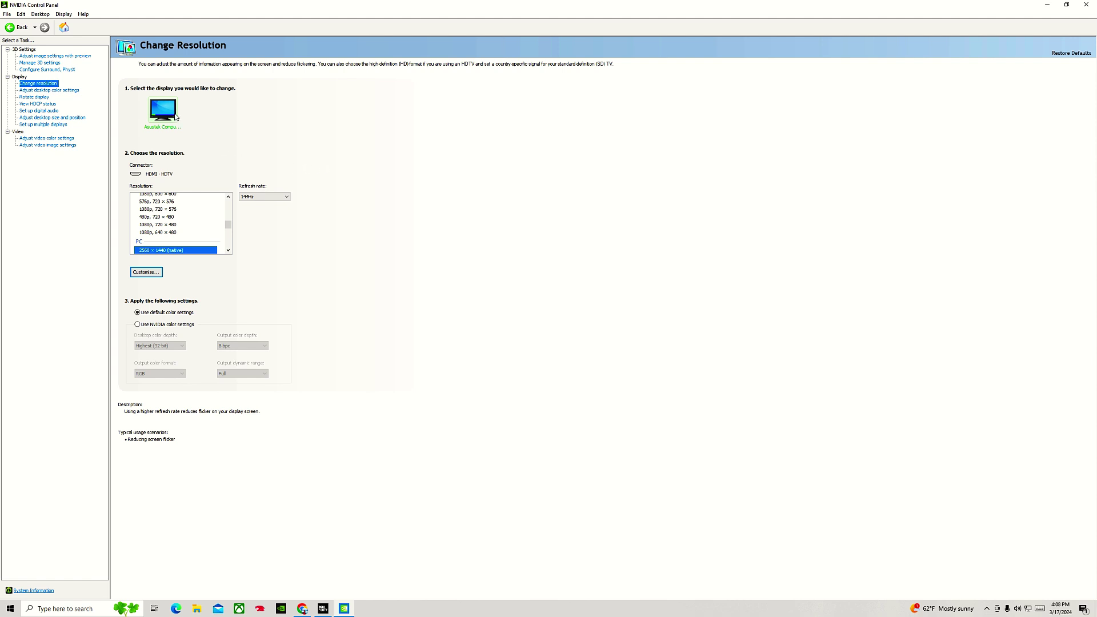
click(271, 197)
click(272, 205)
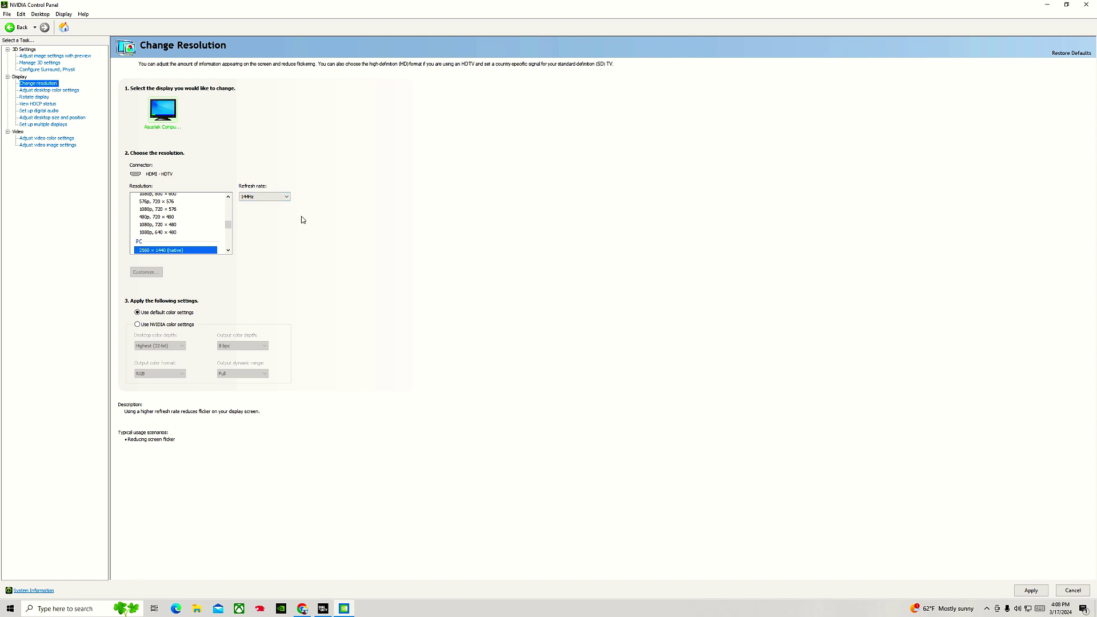
click(276, 198)
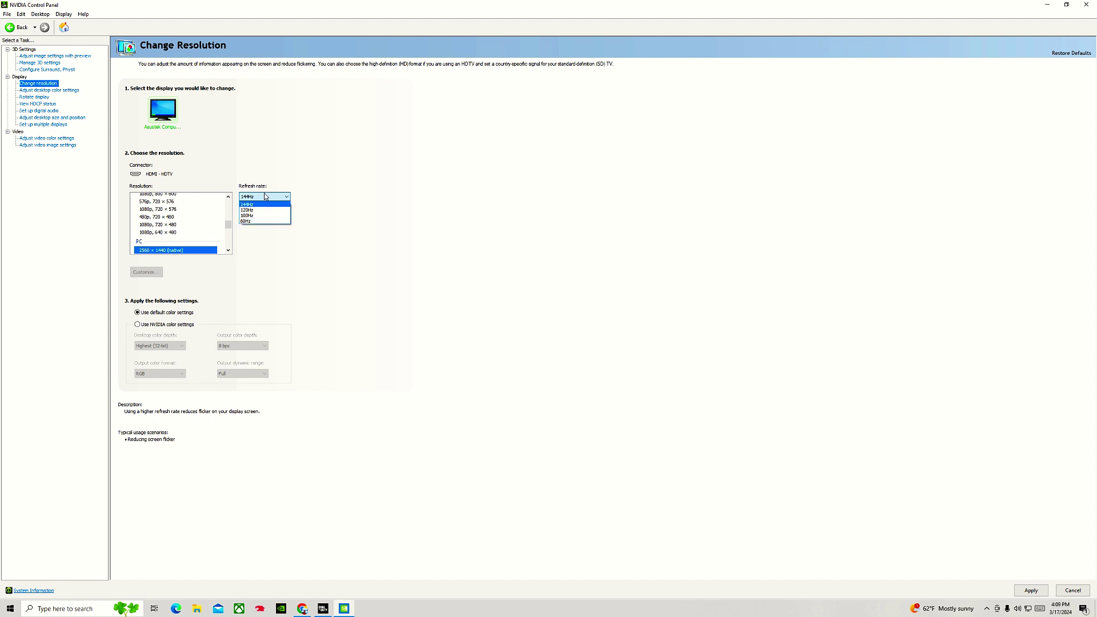
click(265, 199)
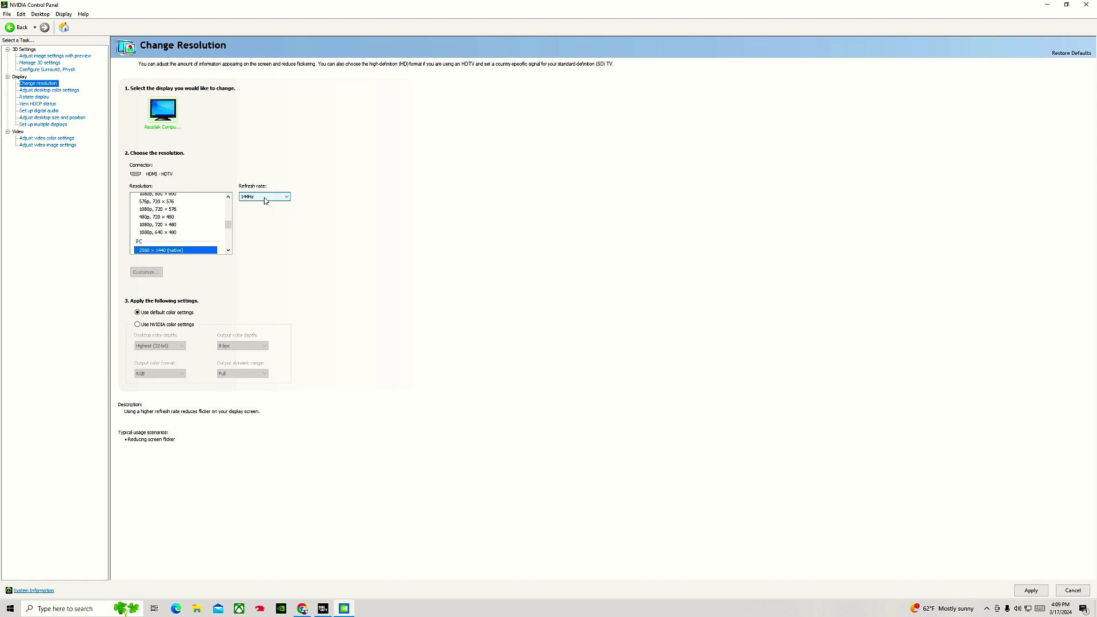
- Set desktop Digital vibrance to about 63%, then close the NVIDIA Control Panel
click(37, 91)
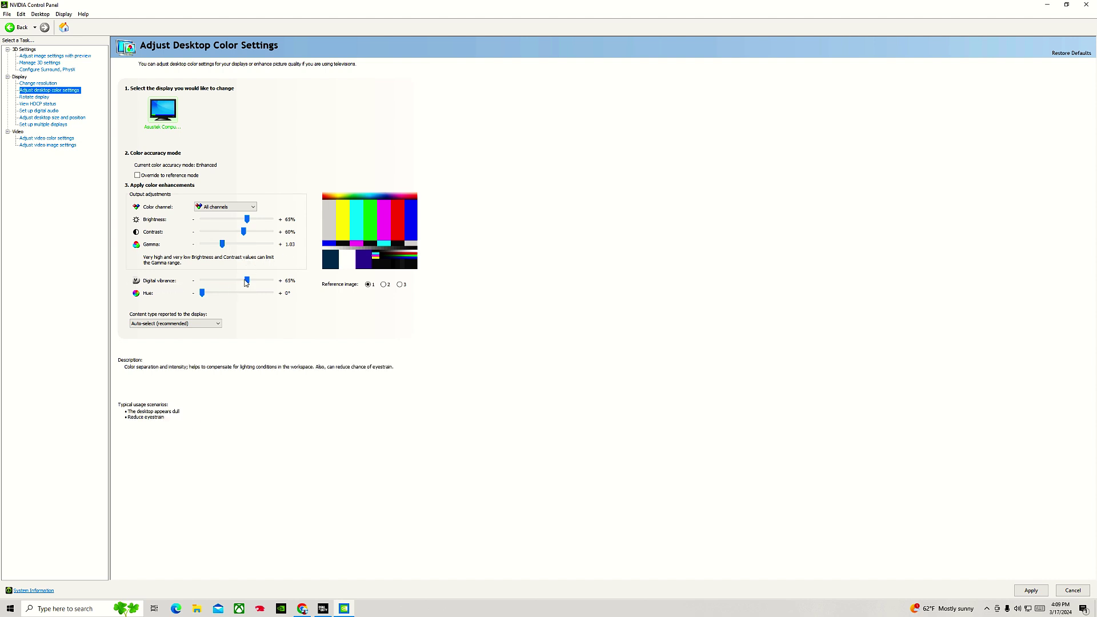
mouse_move(247, 280)
mouse_down()
mouse_move(283, 289)
mouse_move(253, 282)
mouse_up()
drag(249, 281, 245, 280)
click(1086, 5)
- Confirm the apply-changes prompt, then open GeForce Experience on its Drivers page
click(566, 323)
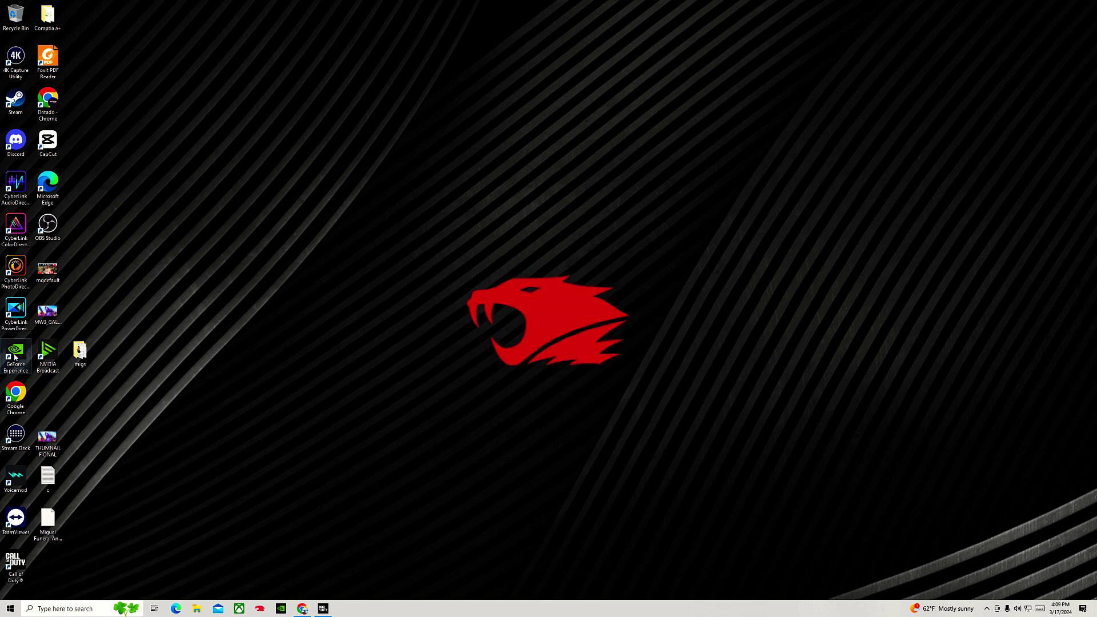
double_click(15, 354)
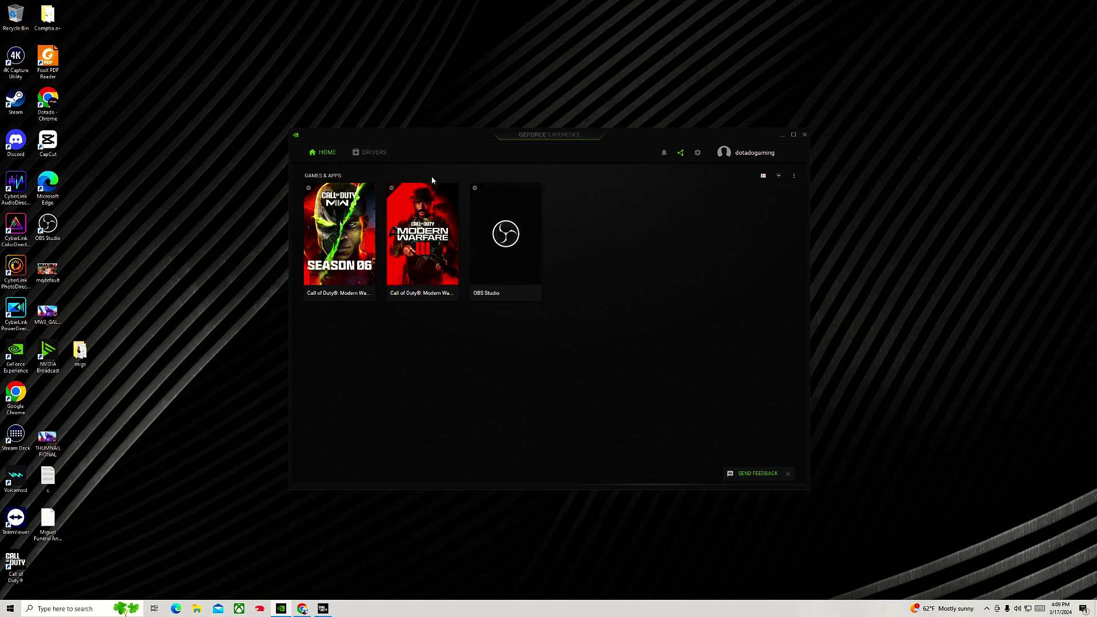
click(373, 153)
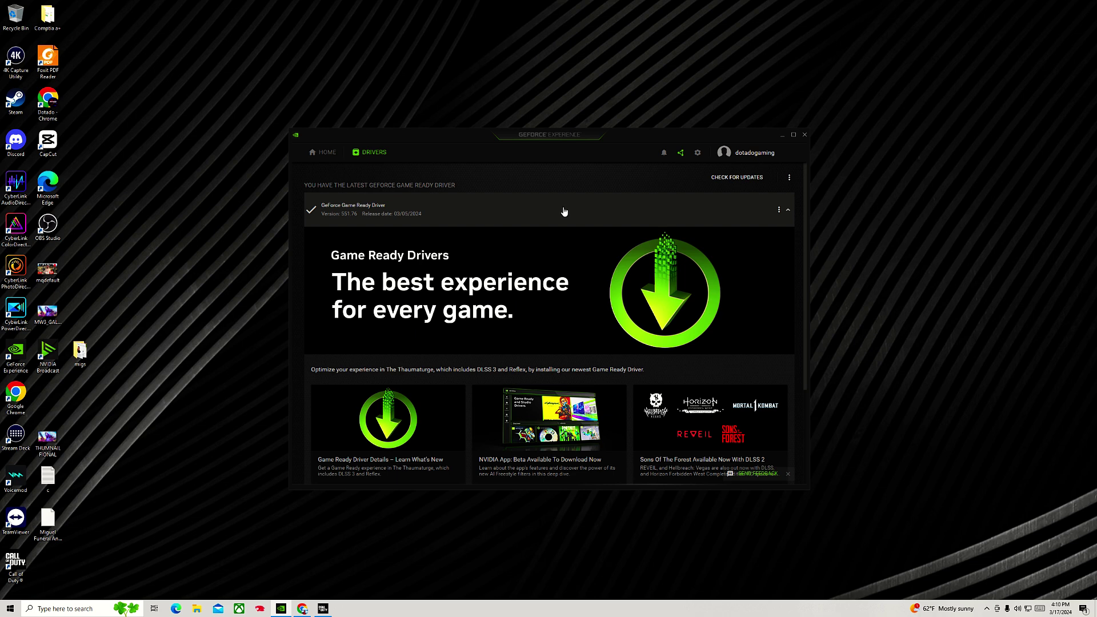
- Check for driver updates, confirming Game Ready Driver 551.76 is already the latest
click(384, 215)
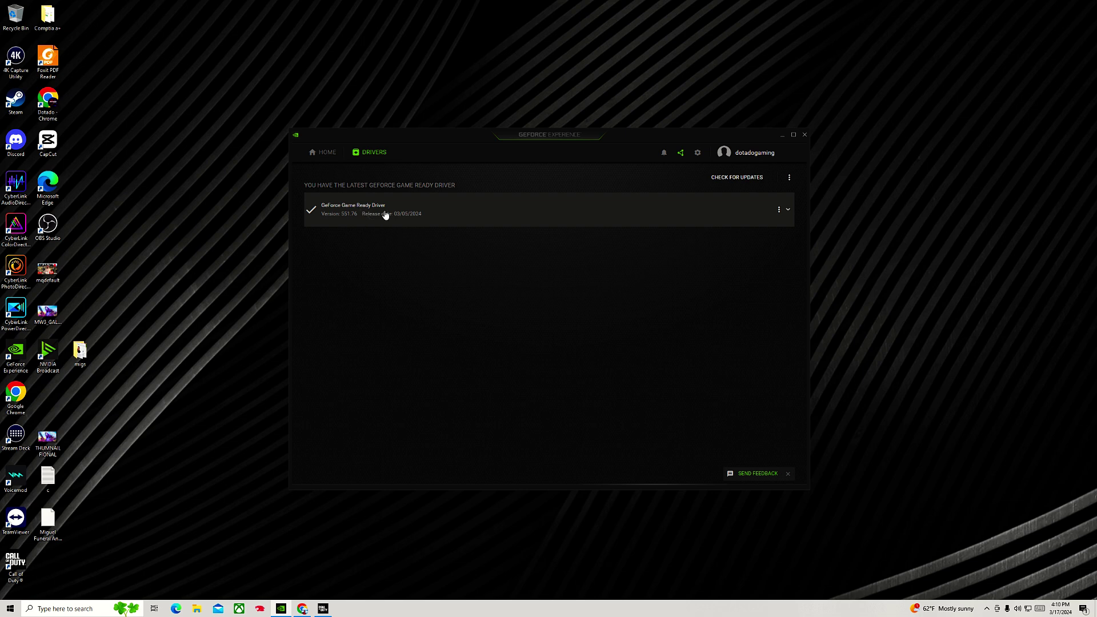
click(385, 215)
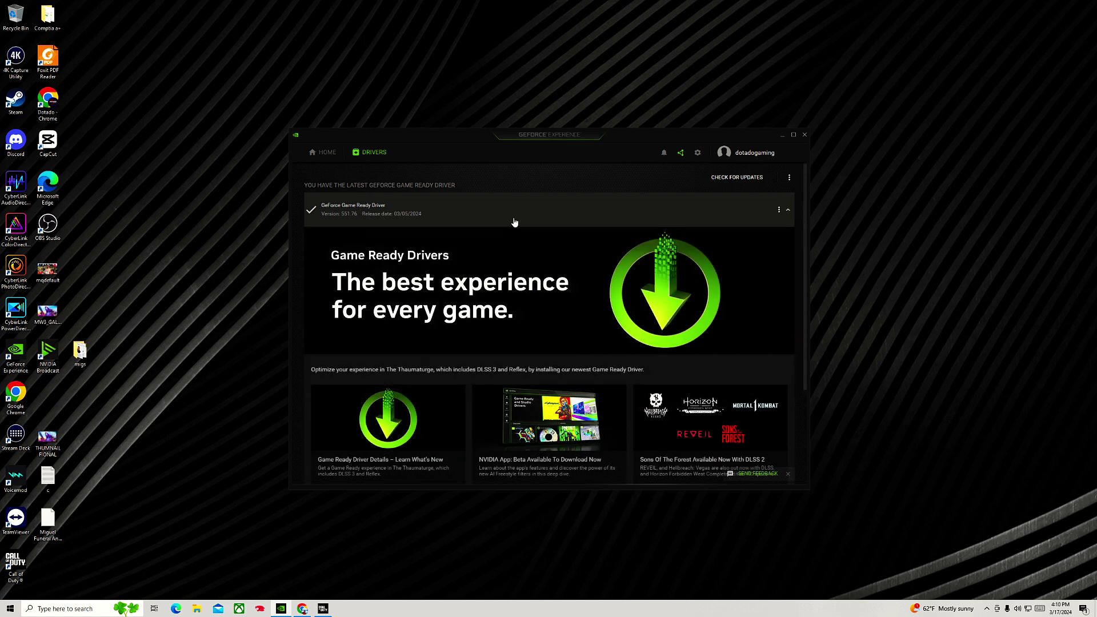
click(755, 183)
scroll(664, 217, down, 3)
scroll(664, 218, up, 3)
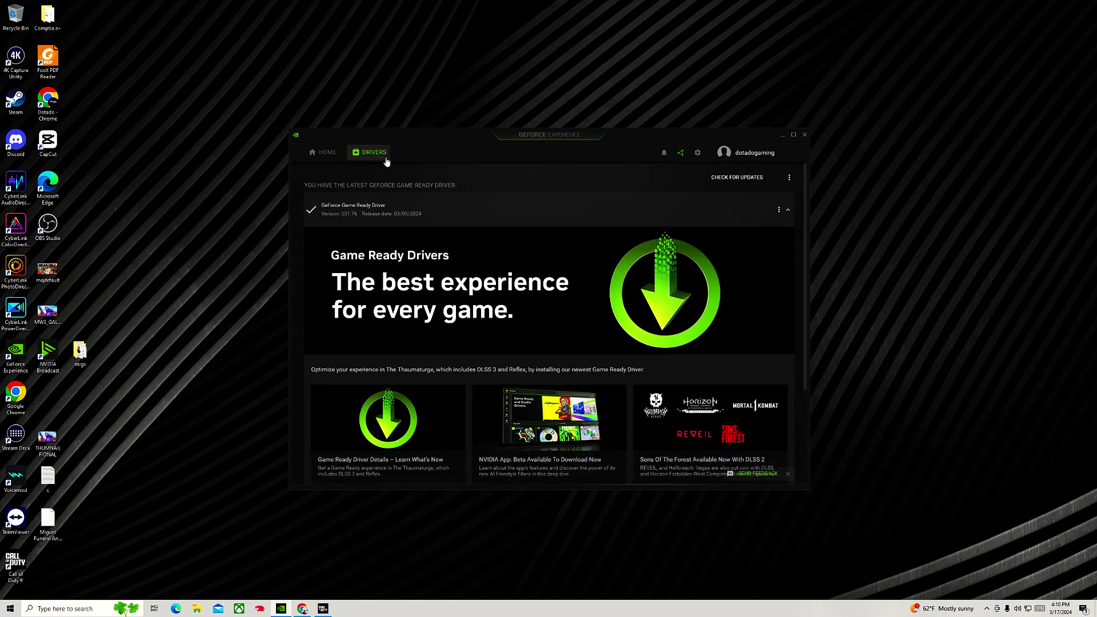
- Show the driver preference menu, leaving Game Ready Driver selected over Studio Driver
click(789, 178)
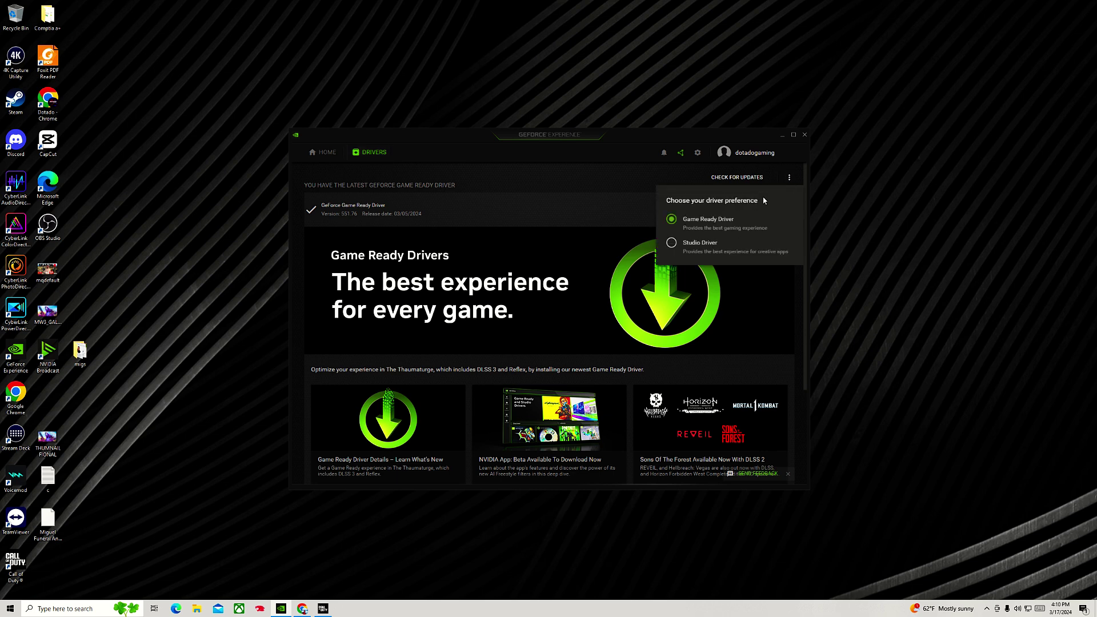
click(626, 183)
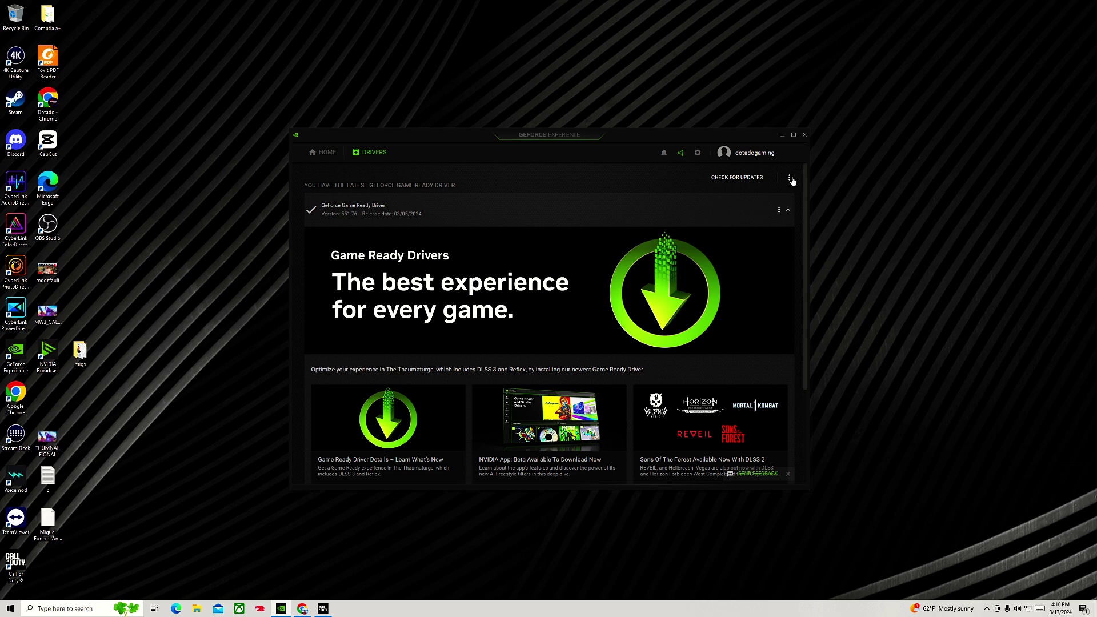
click(790, 178)
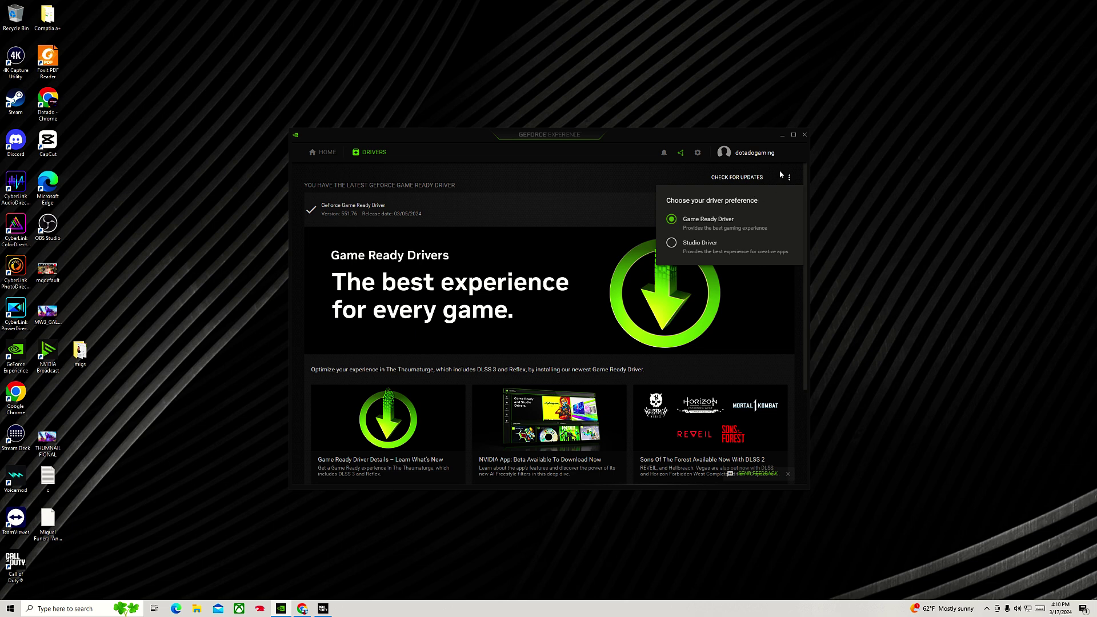
- Close GeForce Experience and open Windows Display settings from the desktop menu
click(806, 135)
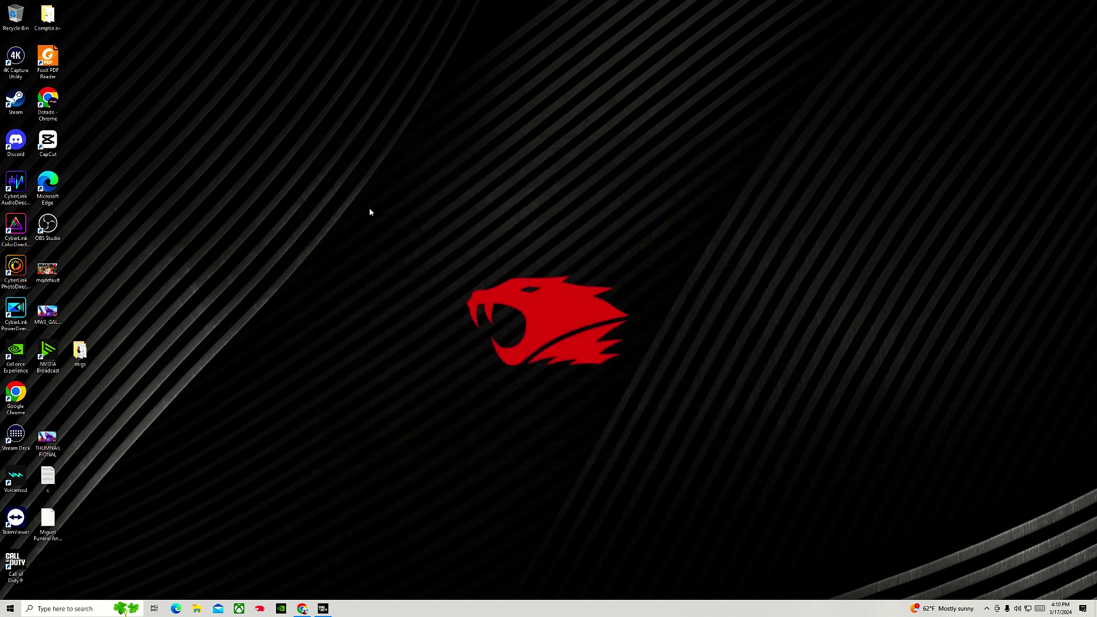
right_click(400, 204)
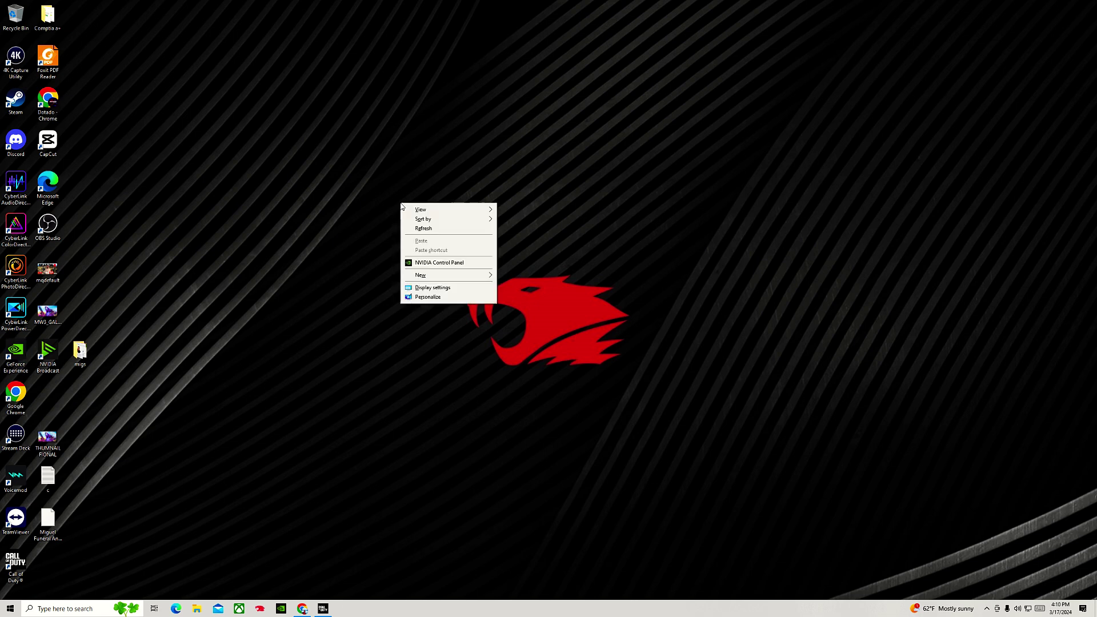
click(439, 290)
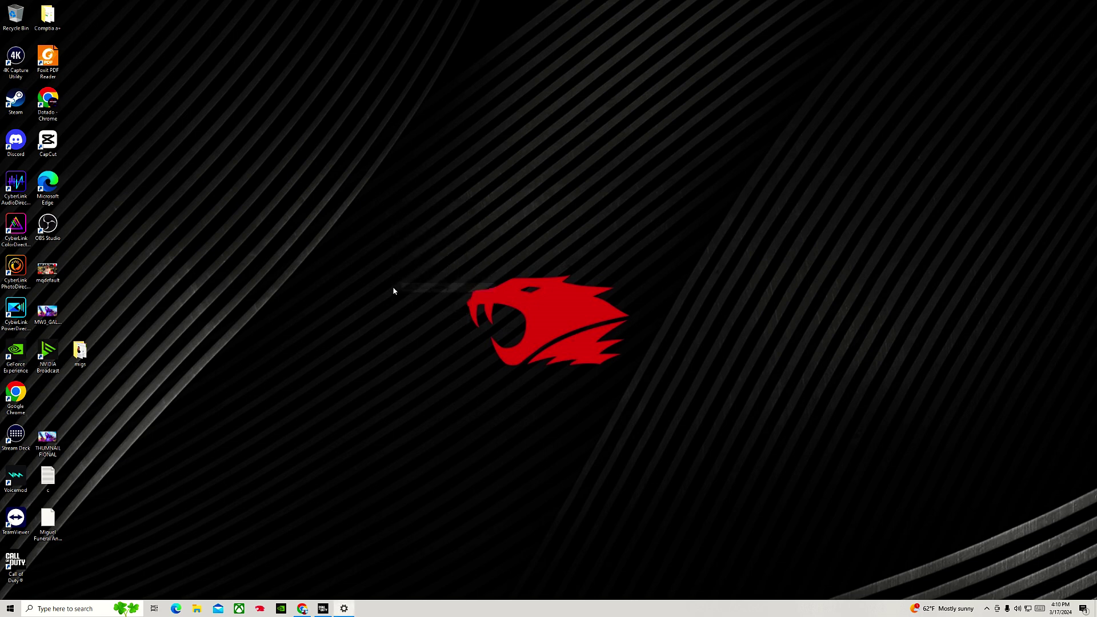
scroll(112, 142, down, 6)
scroll(112, 142, down, 3)
scroll(86, 110, up, 3)
- Set the refresh rate to 144.006 Hz in Advanced display settings, then close Settings
click(70, 127)
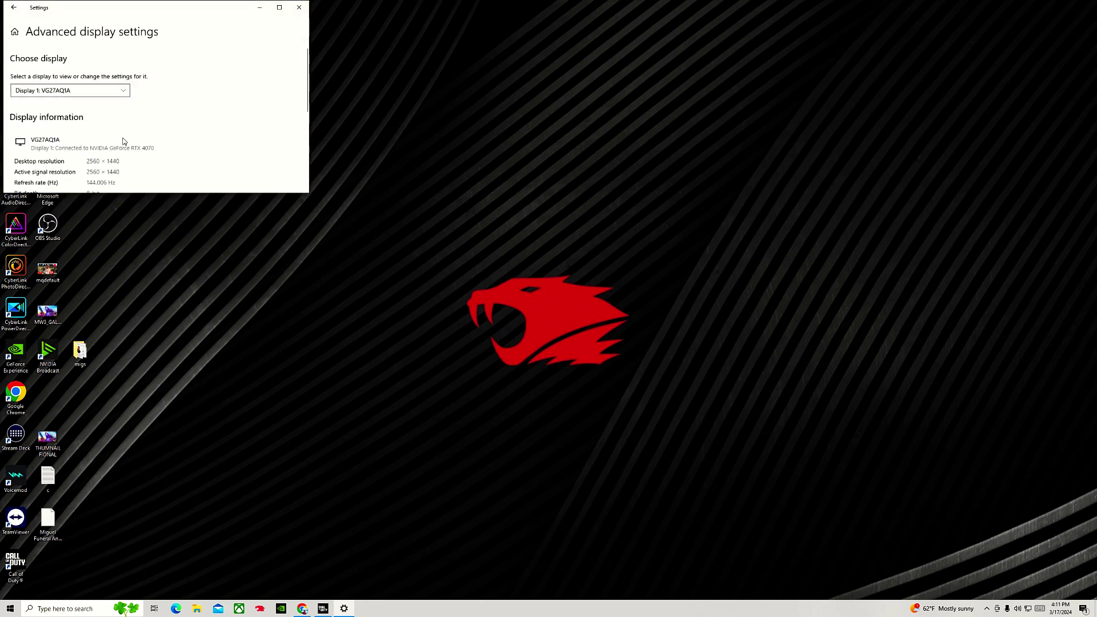
scroll(130, 141, down, 5)
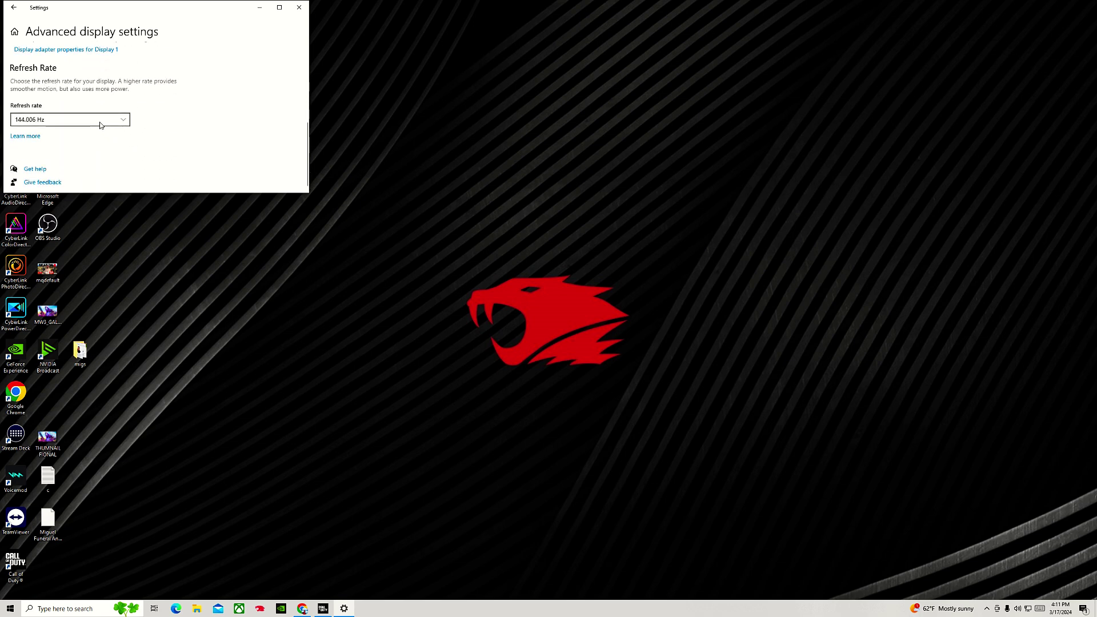
click(98, 120)
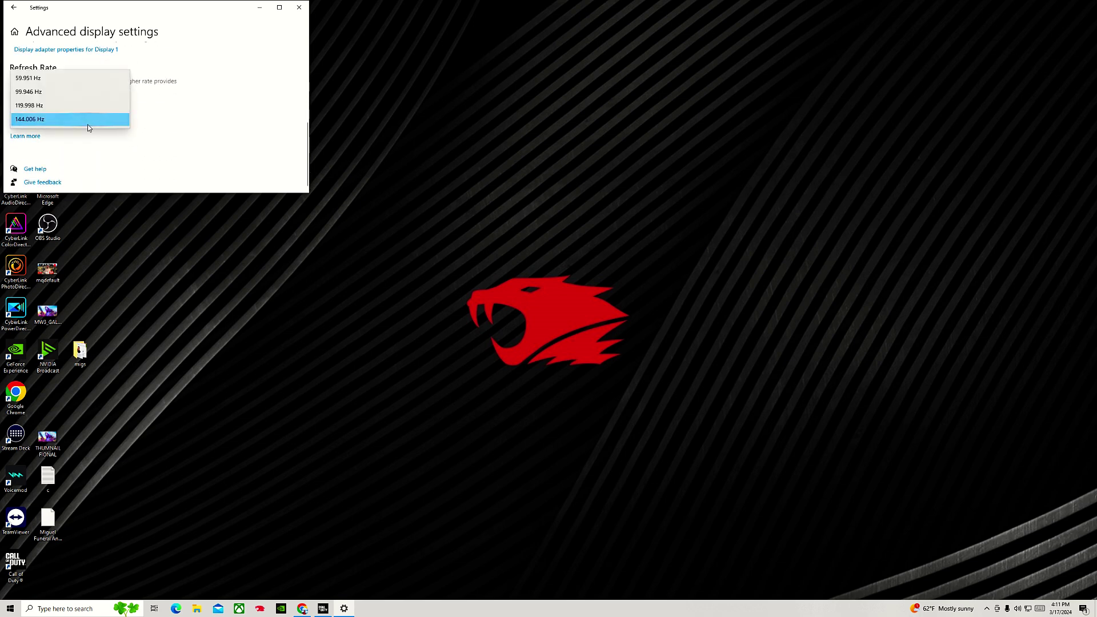
click(103, 121)
click(104, 121)
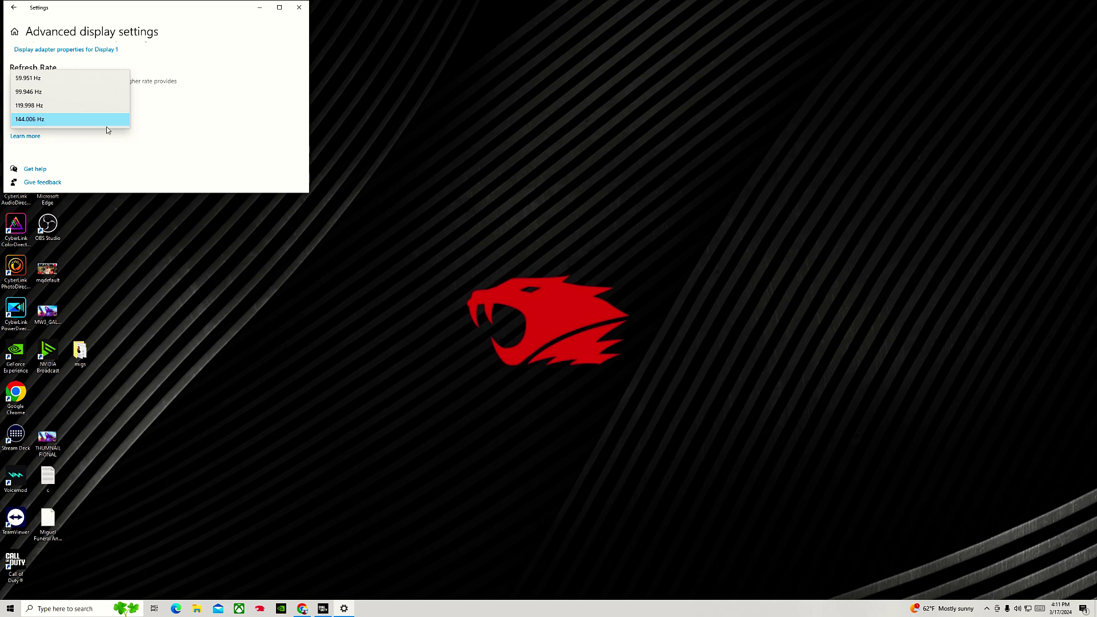
key(alt+F4)
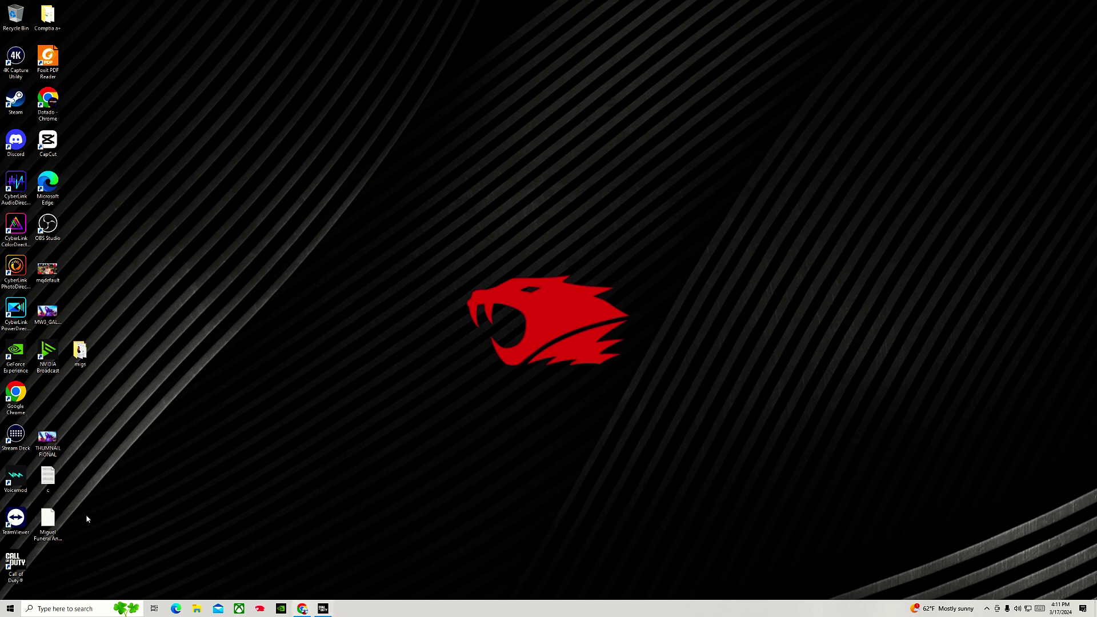